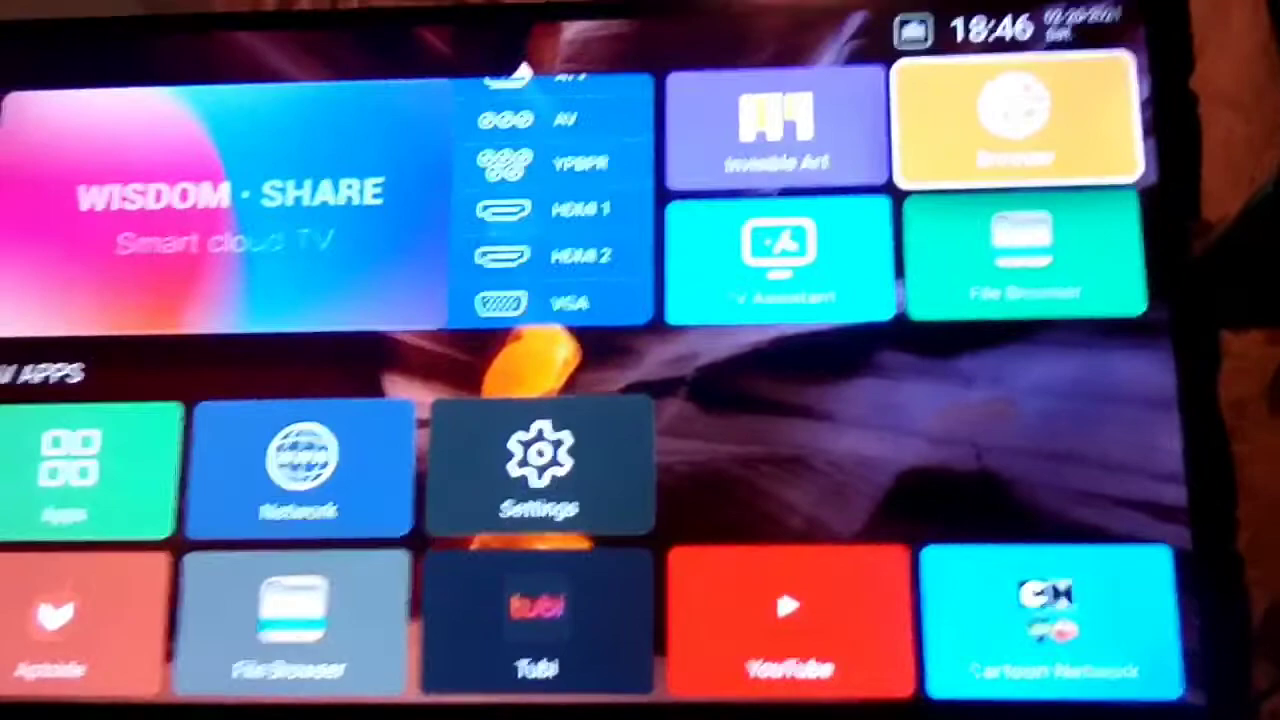
- Load netflix.en.uptodown.com/android/download in the browser and move focus to the green Download button
key("Down")
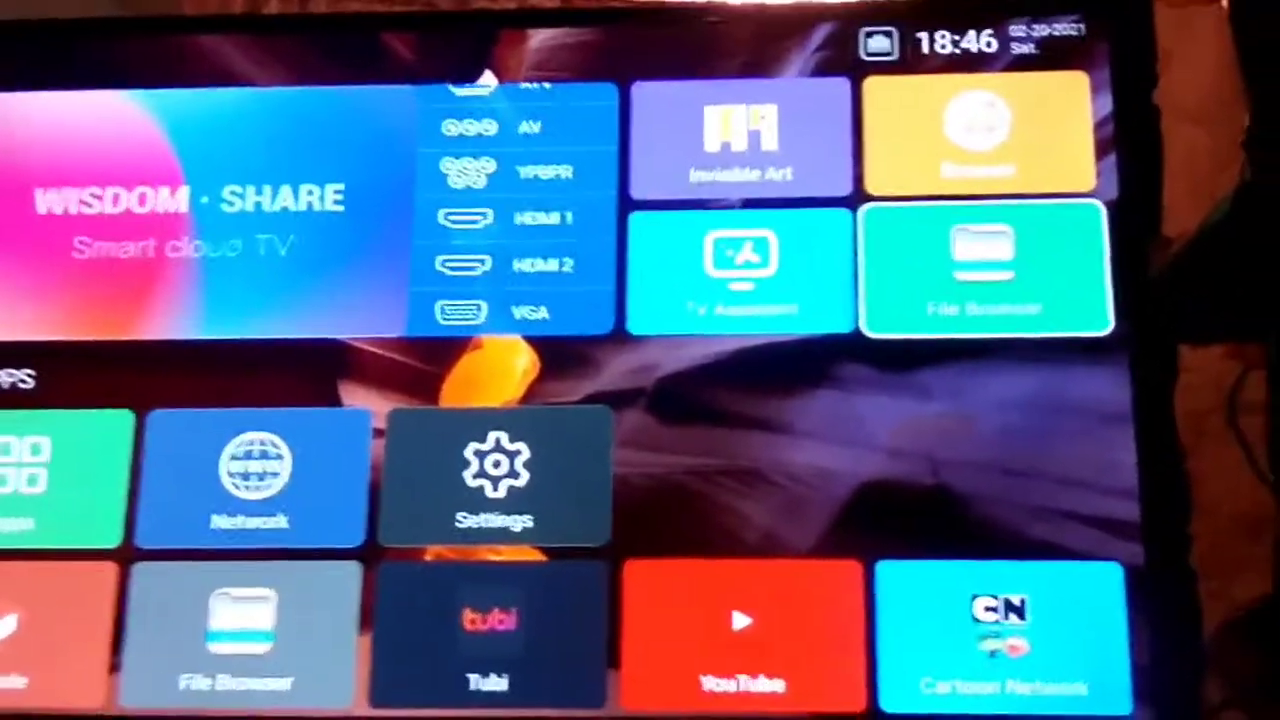
key("Up")
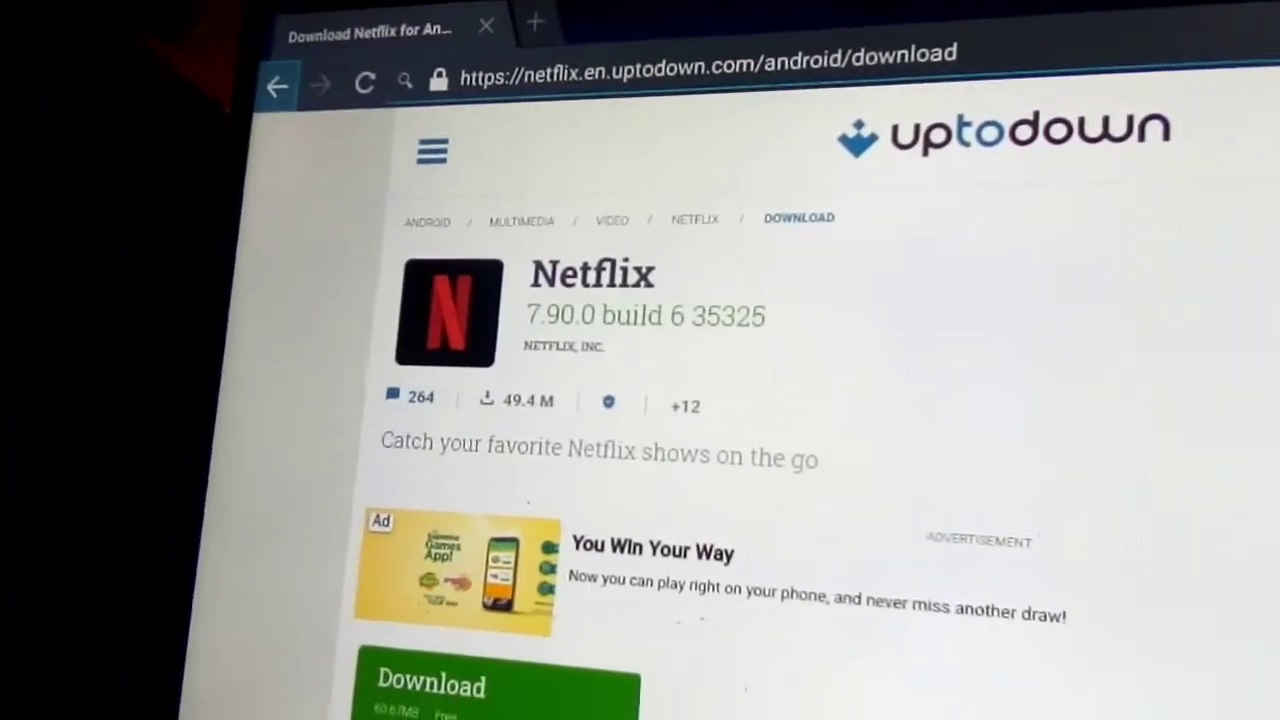
key("alt+Left")
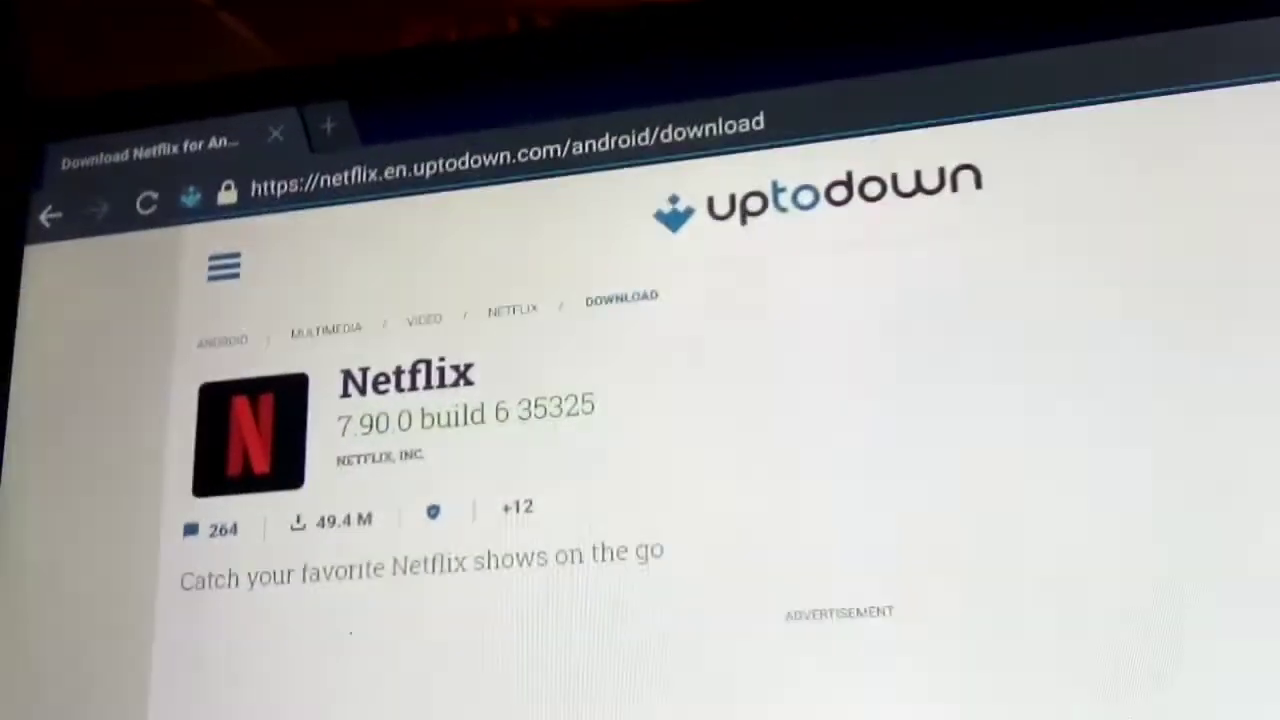
key("Down")
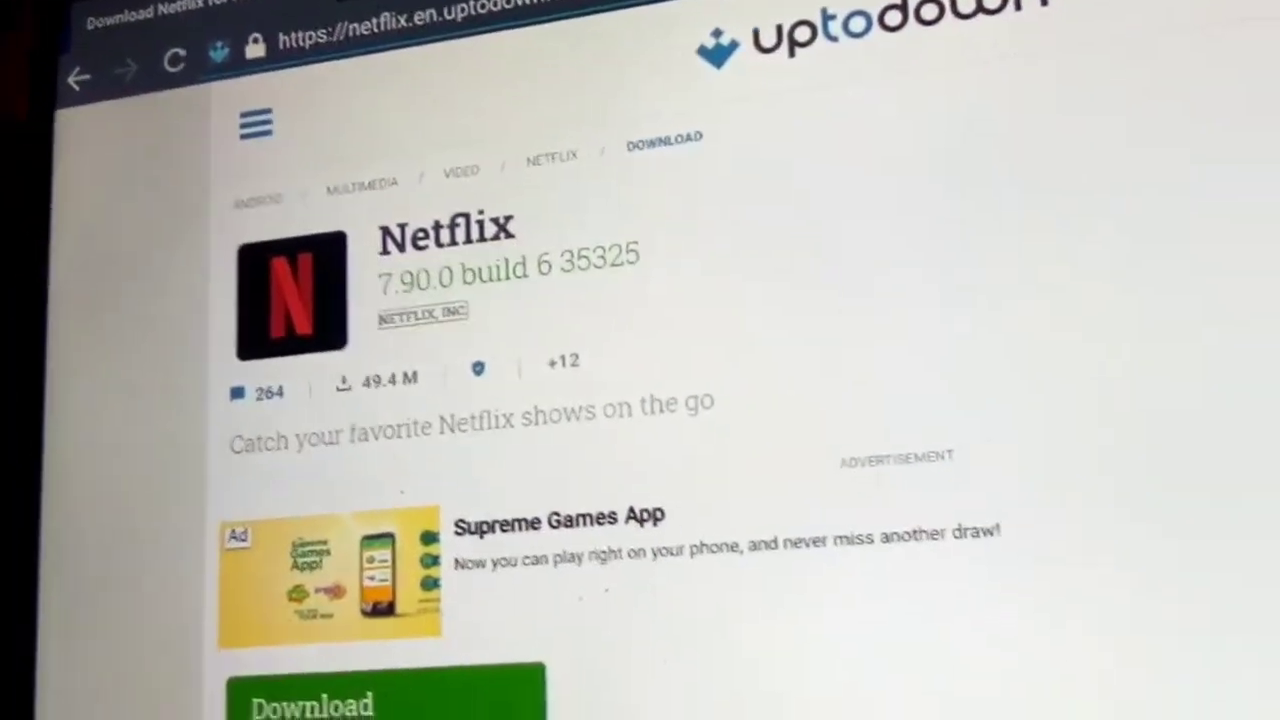
key("Down")
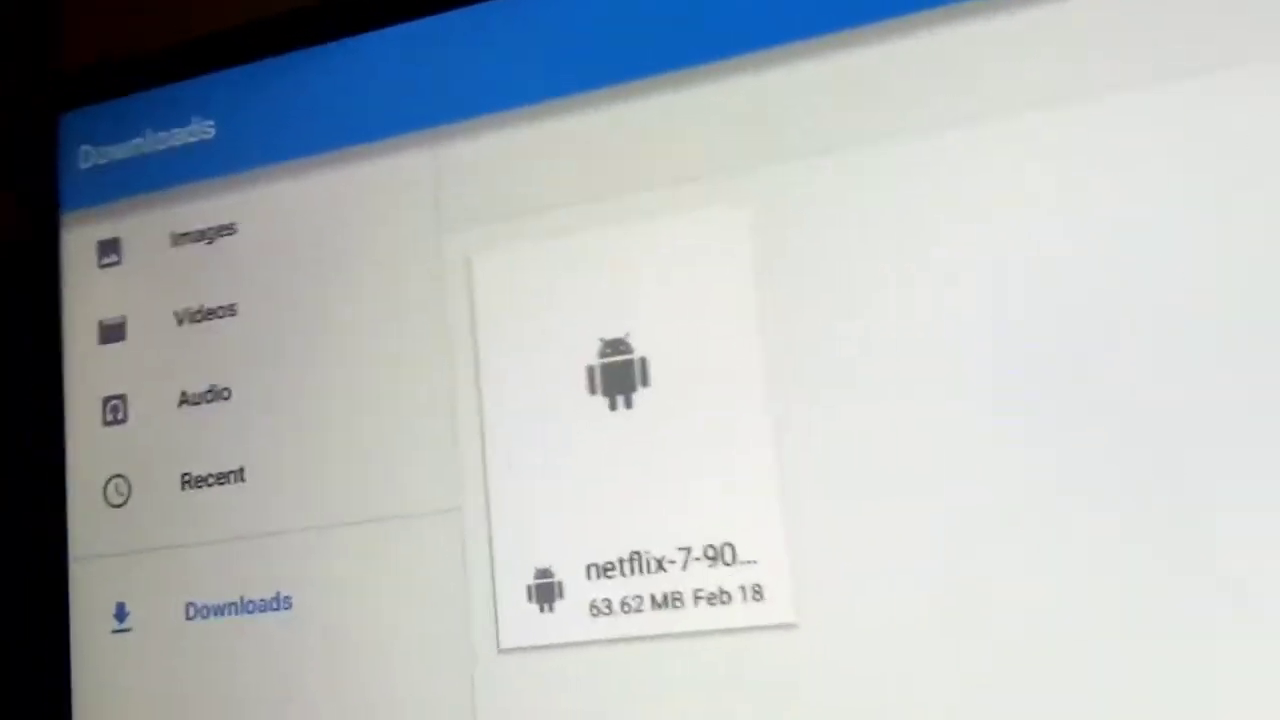
- Focus the downloaded netflix-7-90 APK card in Downloads to launch the package installer
key("Tab")
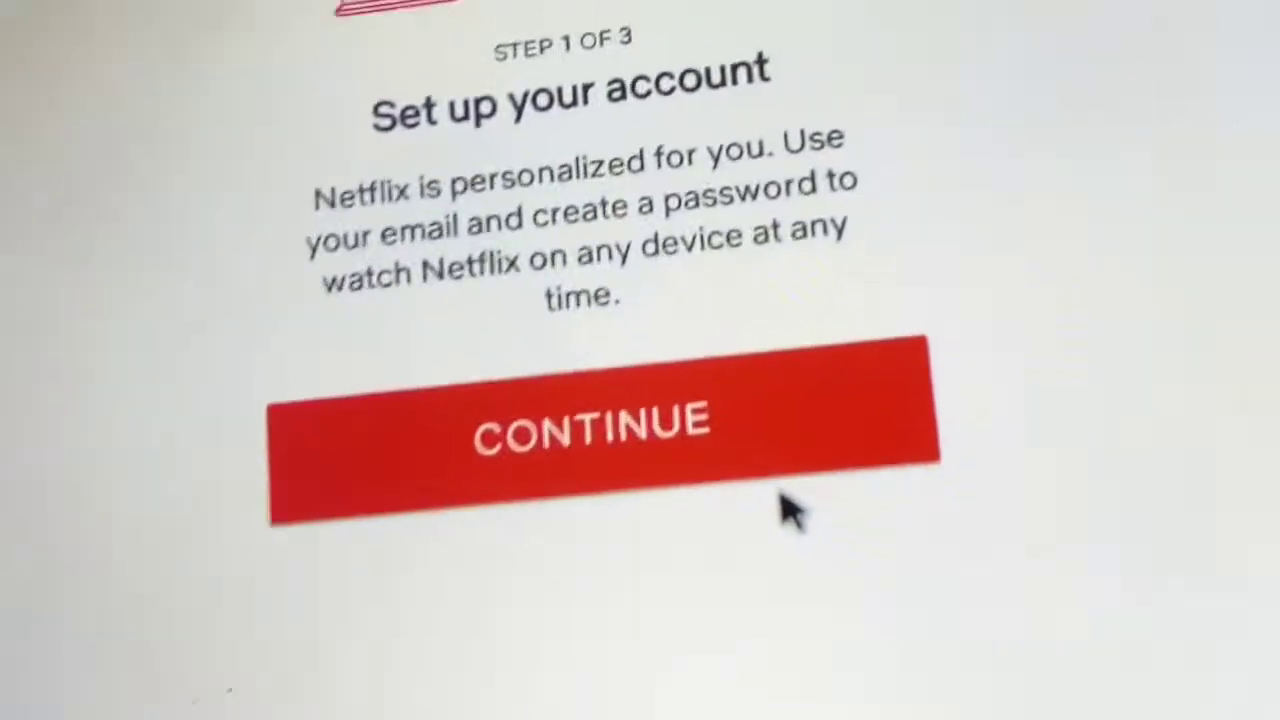
- Continue from 'Set up your account' to Sign In and submit the email and password
left_click(918, 375)
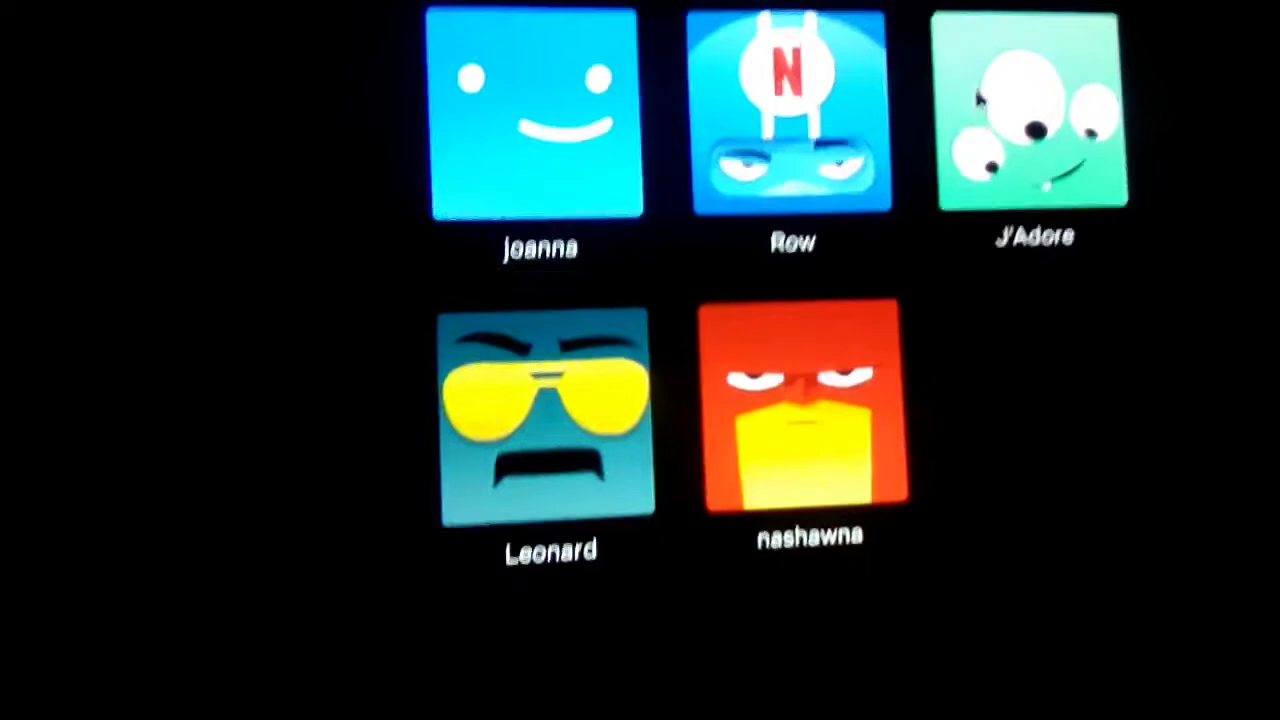
- Choose a viewer profile and dismiss the Download & Go notice to reach the Netflix home screen
left_click(940, 168)
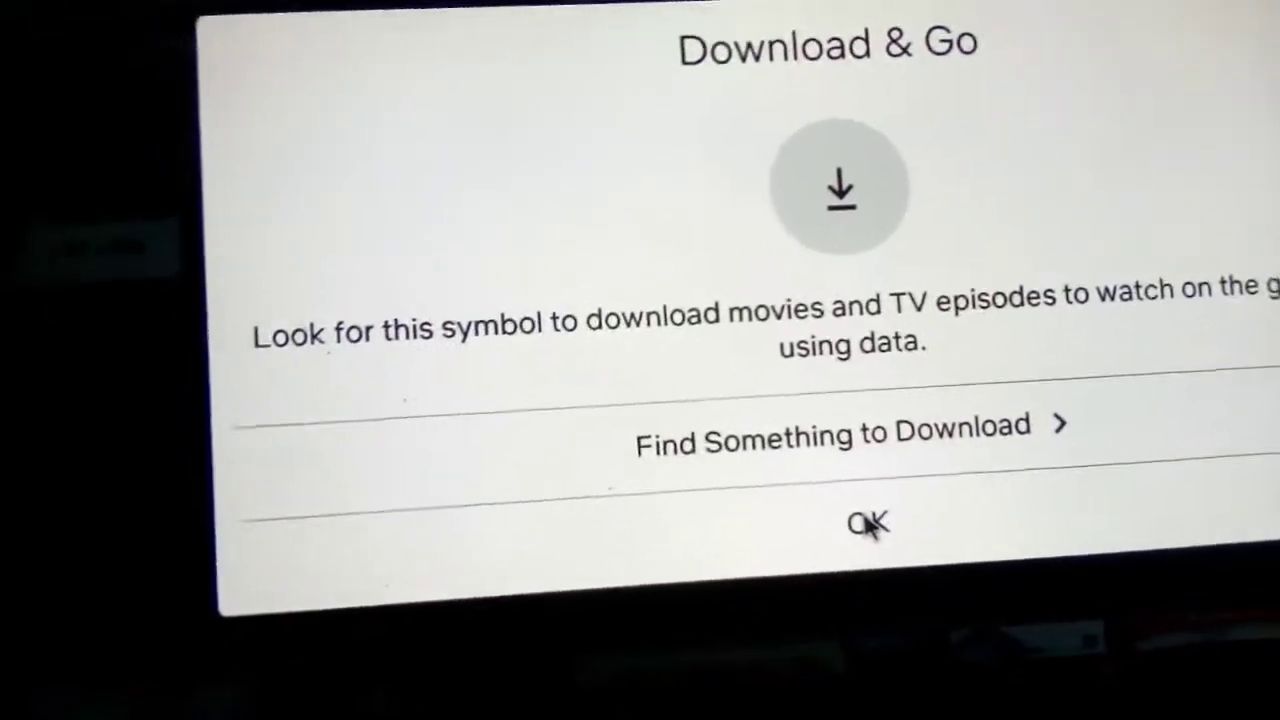
left_click(885, 573)
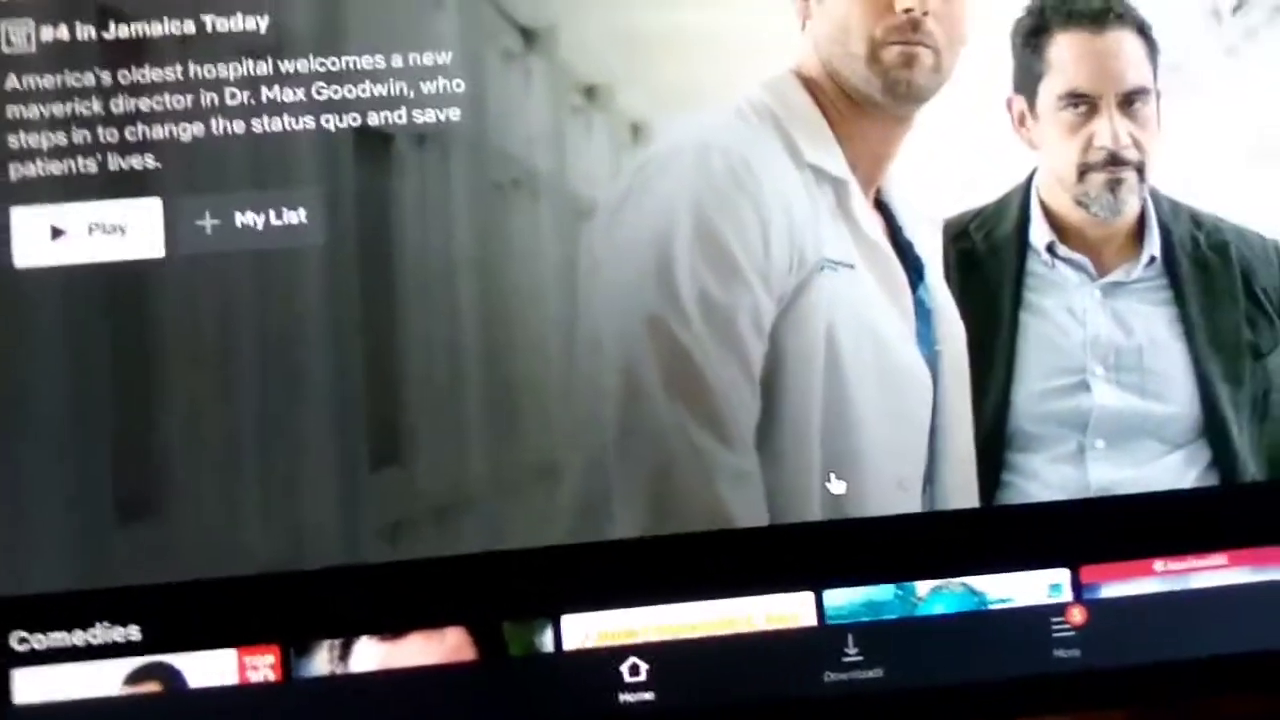